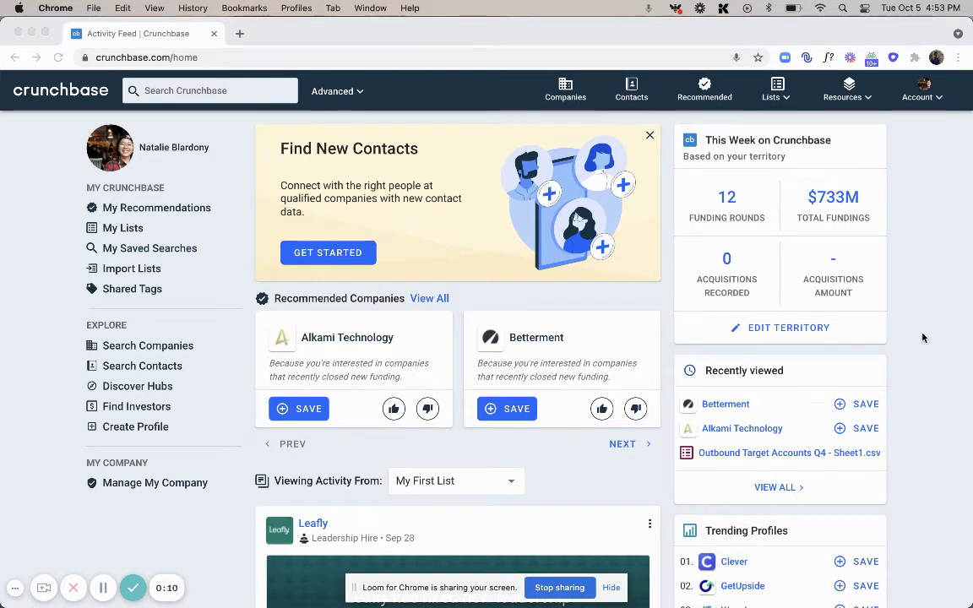
Bring the Chrome window showing the Crunchbase home feed into focus.
left_click(339, 97)
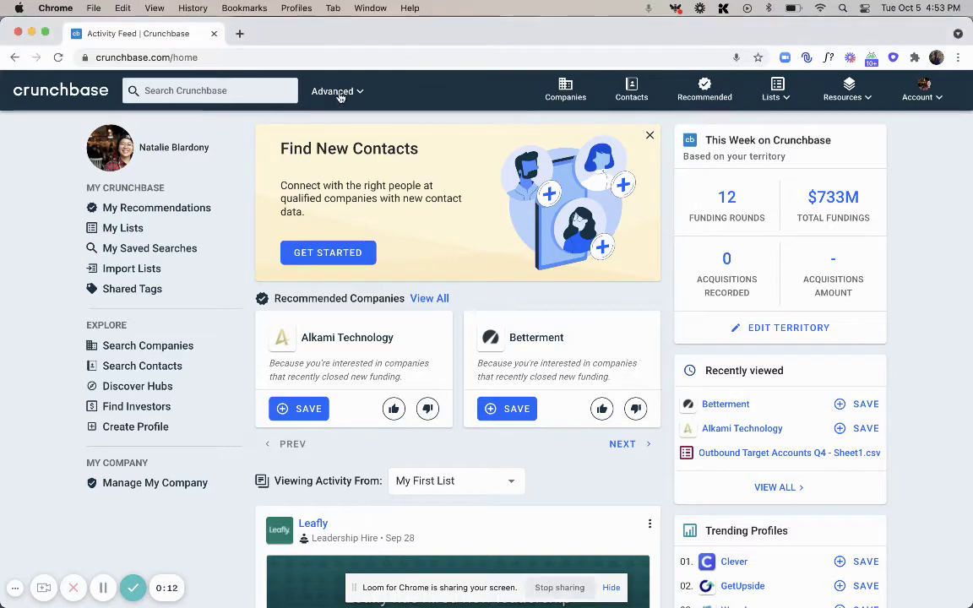
Open the advanced company search and expand the Signals filters.
left_click(338, 133)
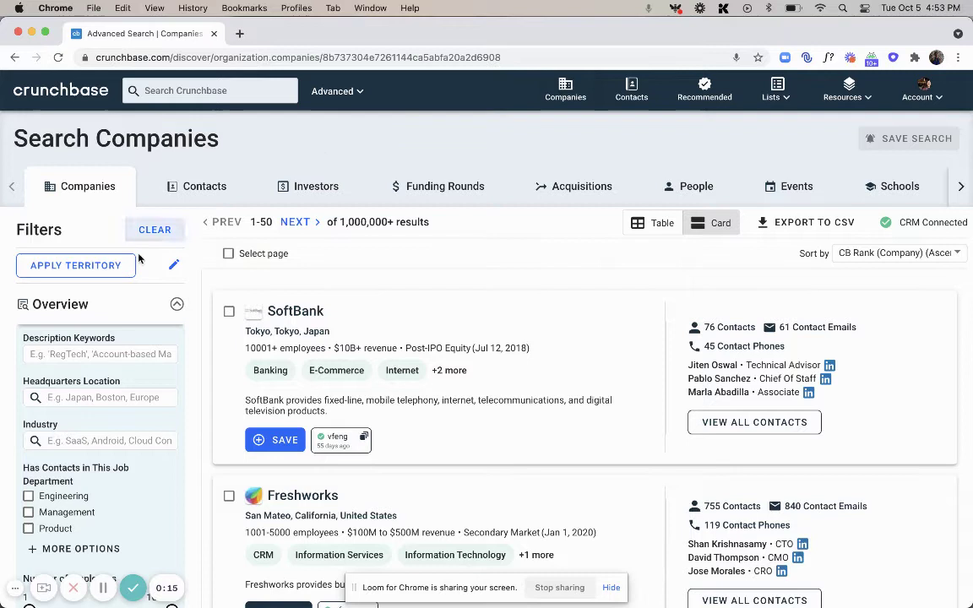
scroll(67, 402, "down", 2)
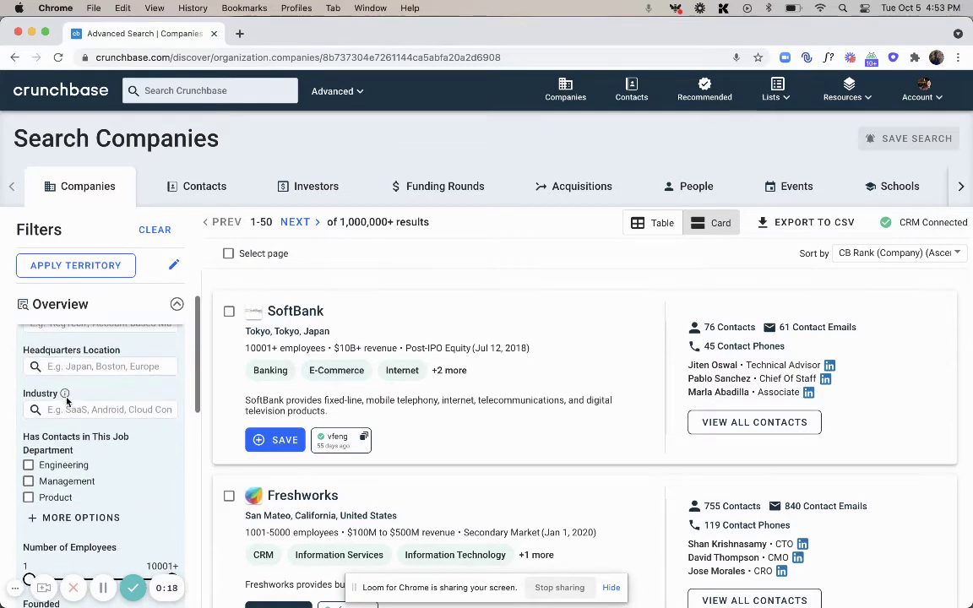
scroll(67, 403, "down", 3)
scroll(67, 402, "down", 4)
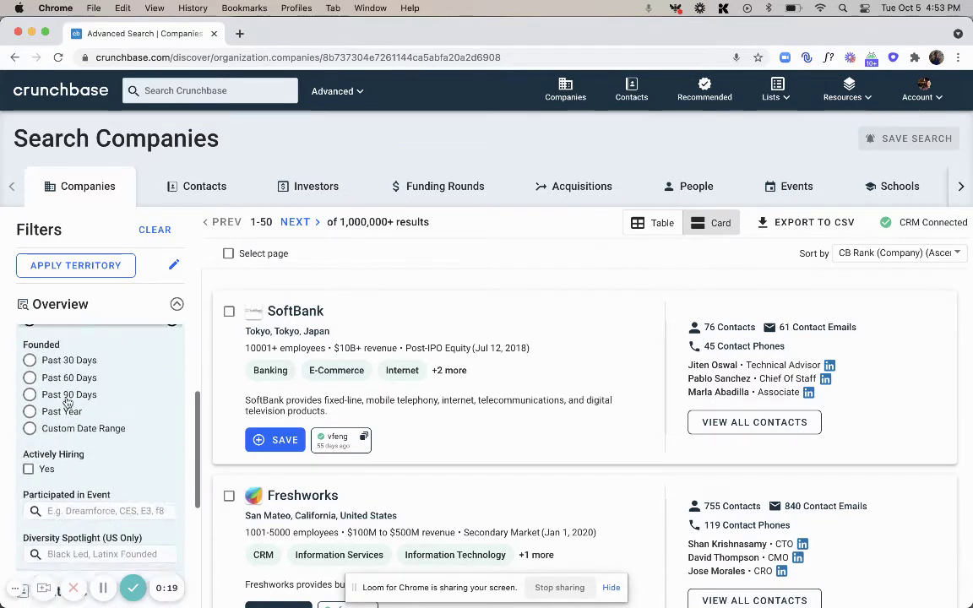
scroll(69, 407, "down", 3)
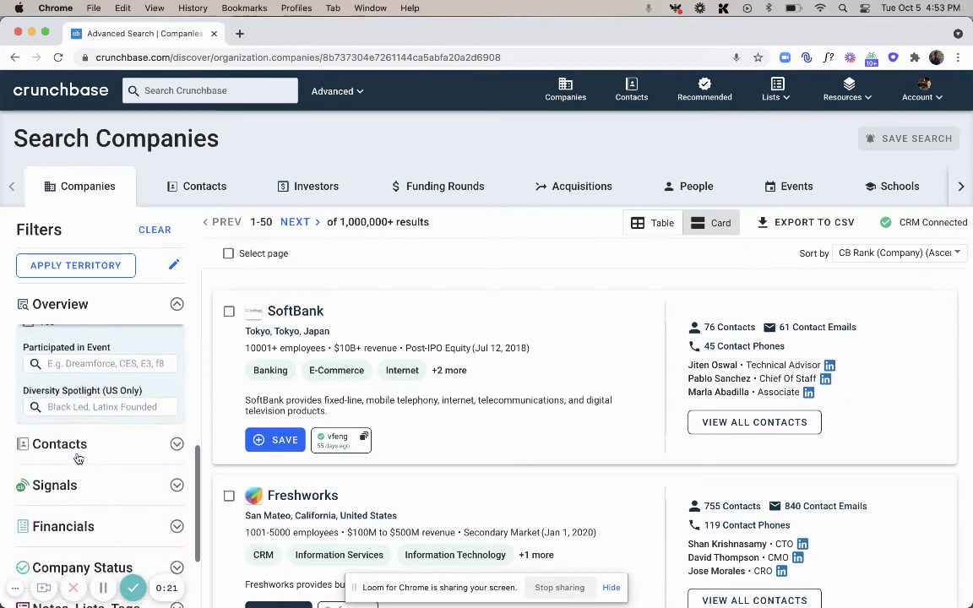
scroll(78, 458, "down", 2)
left_click(76, 364)
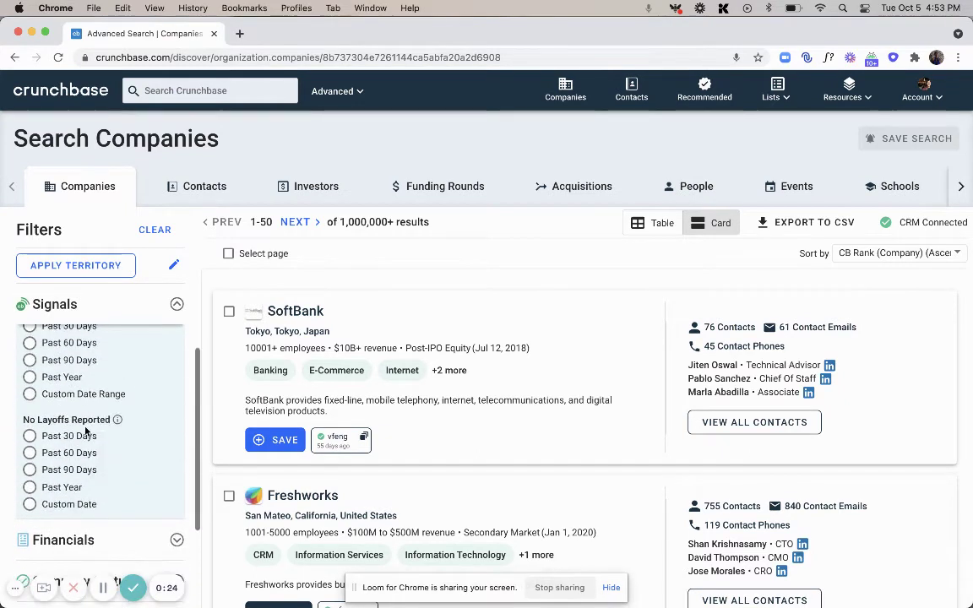
scroll(80, 397, "up", 1)
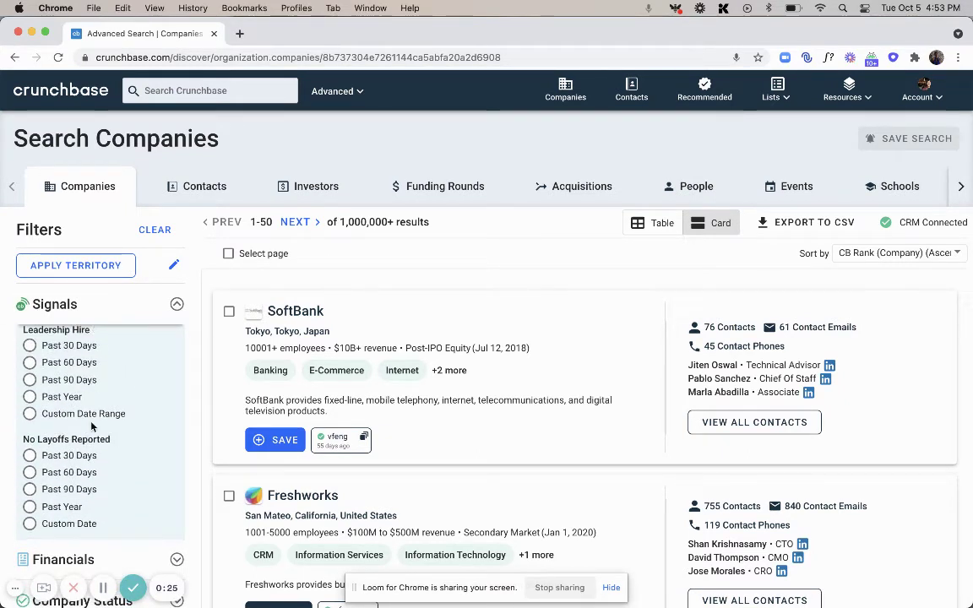
Expand and browse the Financials filters, ending at the top of the Filters panel.
scroll(93, 427, "down", 3)
left_click(63, 353)
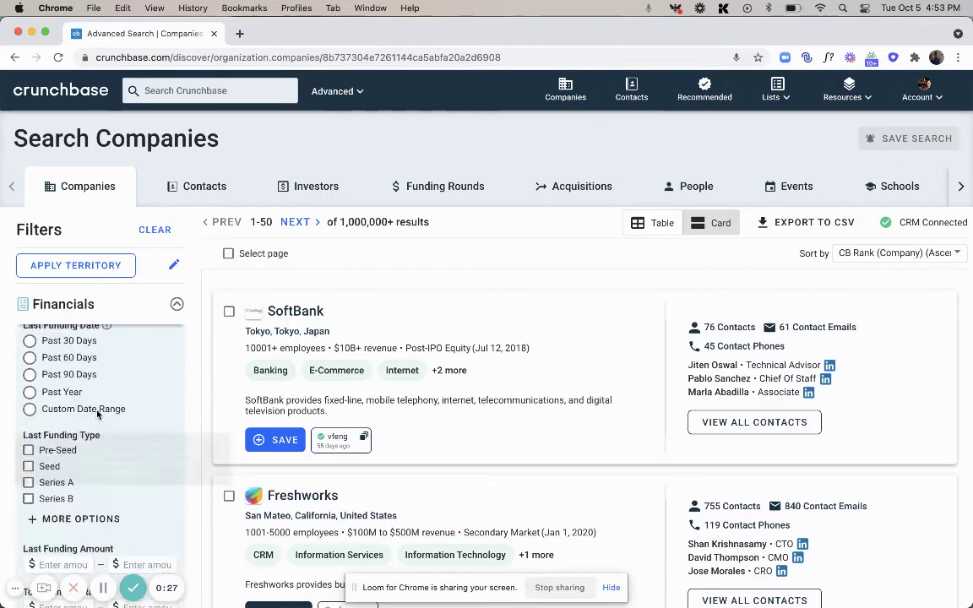
scroll(97, 414, "down", 3)
scroll(97, 411, "down", 3)
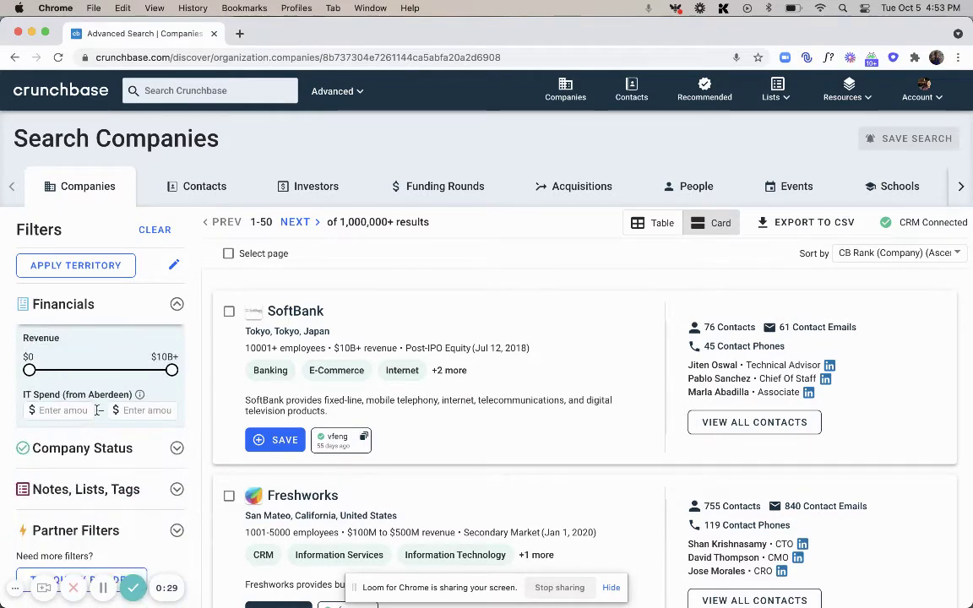
scroll(98, 411, "up", 3)
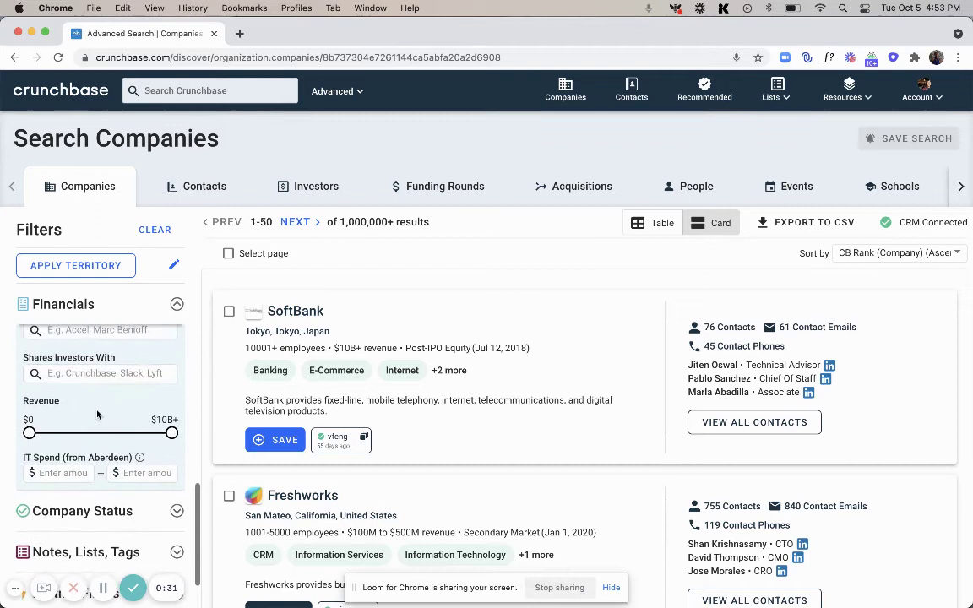
scroll(97, 414, "up", 2)
scroll(100, 380, "up", 3)
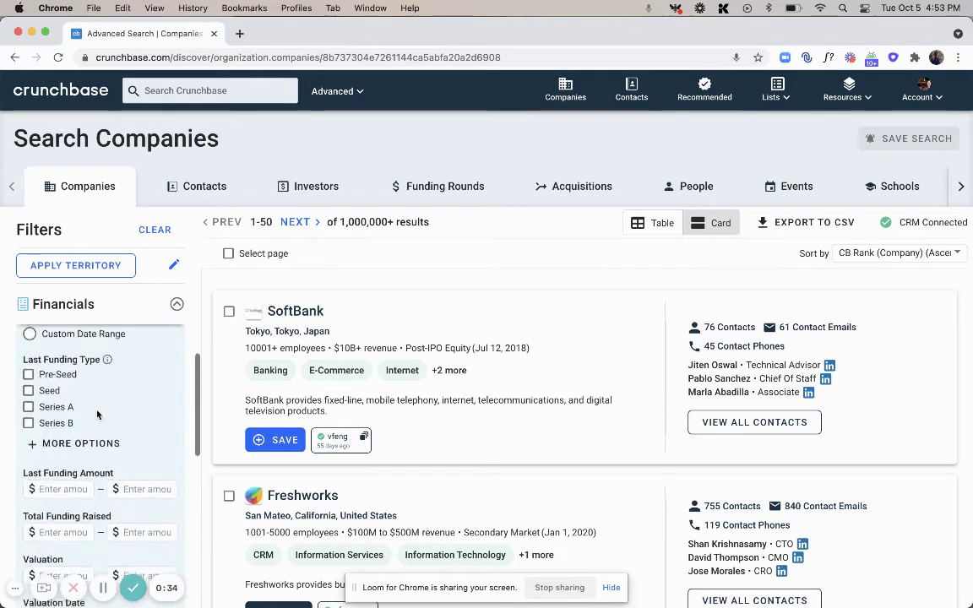
scroll(104, 338, "up", 3)
scroll(111, 291, "up", 2)
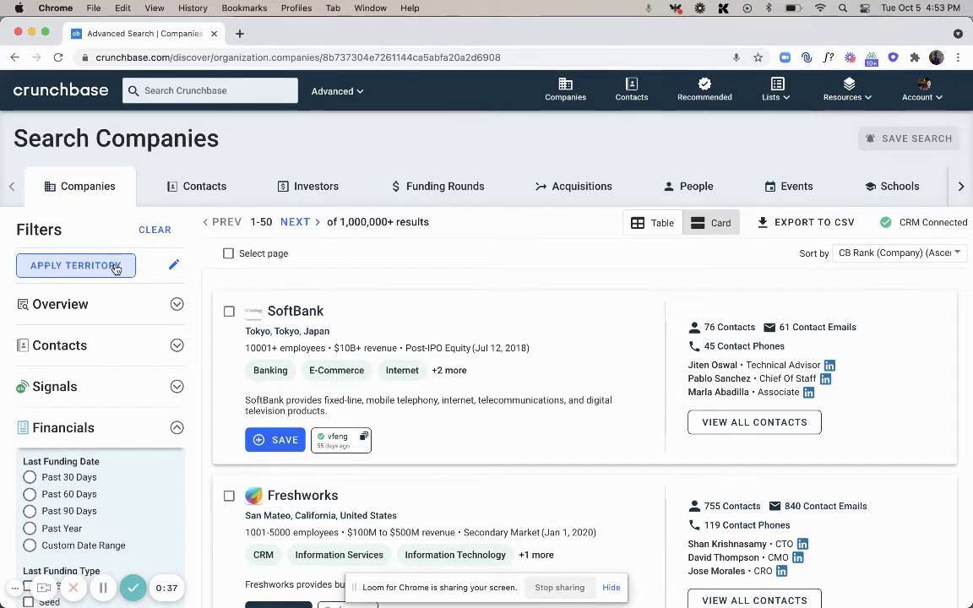
Apply the saved territory, narrowing results to 1,252 companies such as Kraken and Plaid.
left_click(116, 268)
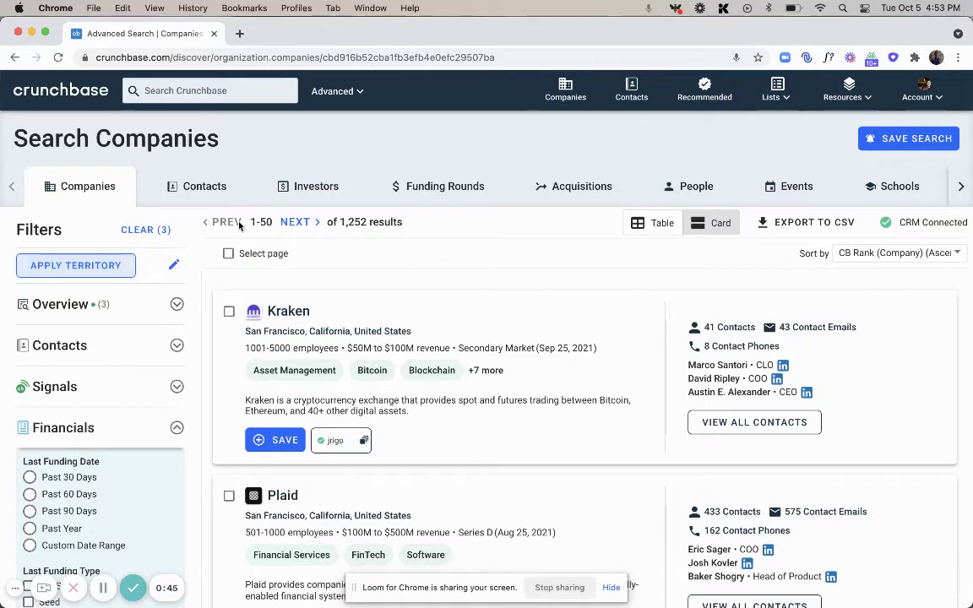
Glance at the Lists CSV import page from the home feed, then go to My Lists.
left_click(90, 94)
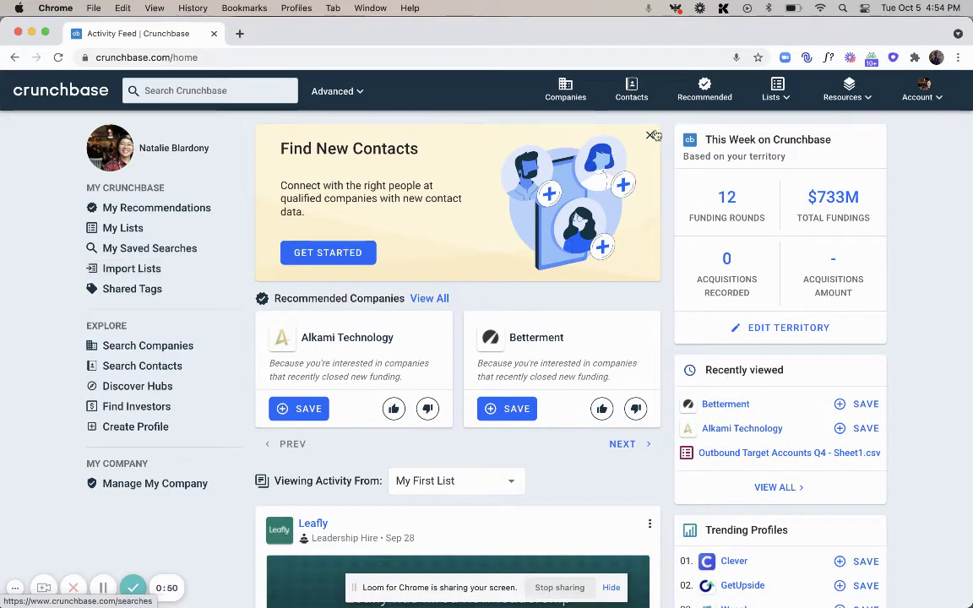
left_click(773, 91)
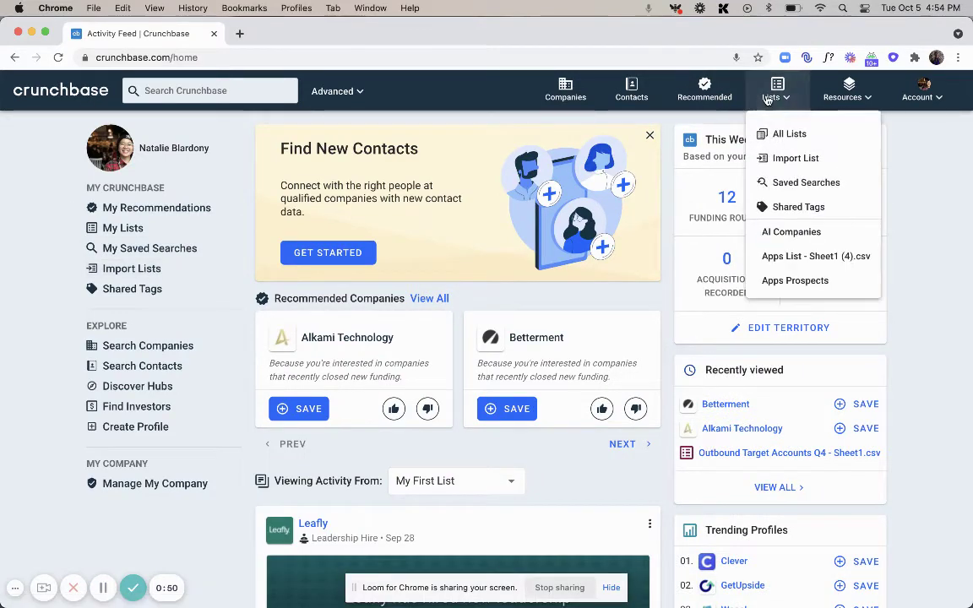
left_click(796, 159)
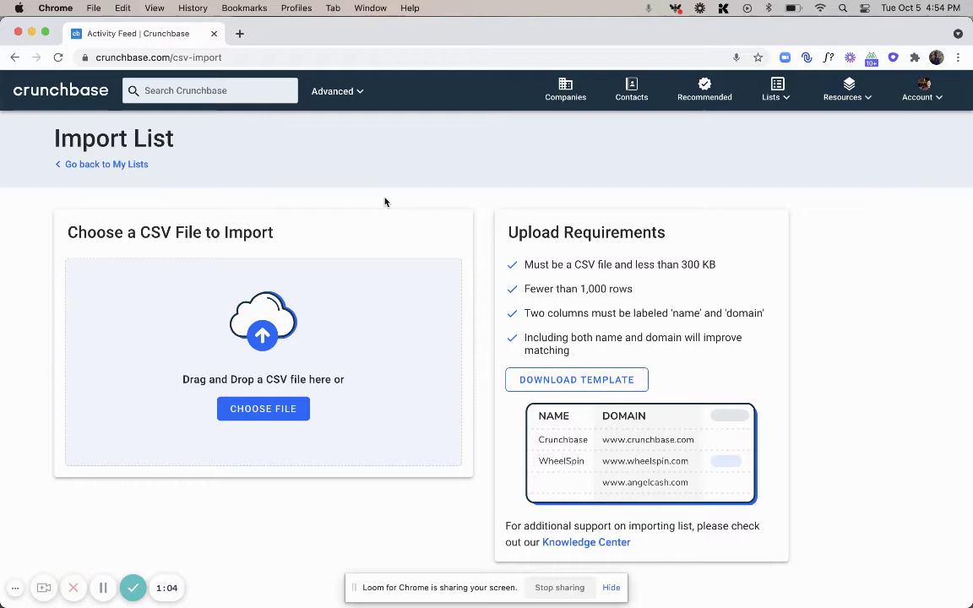
left_click(95, 165)
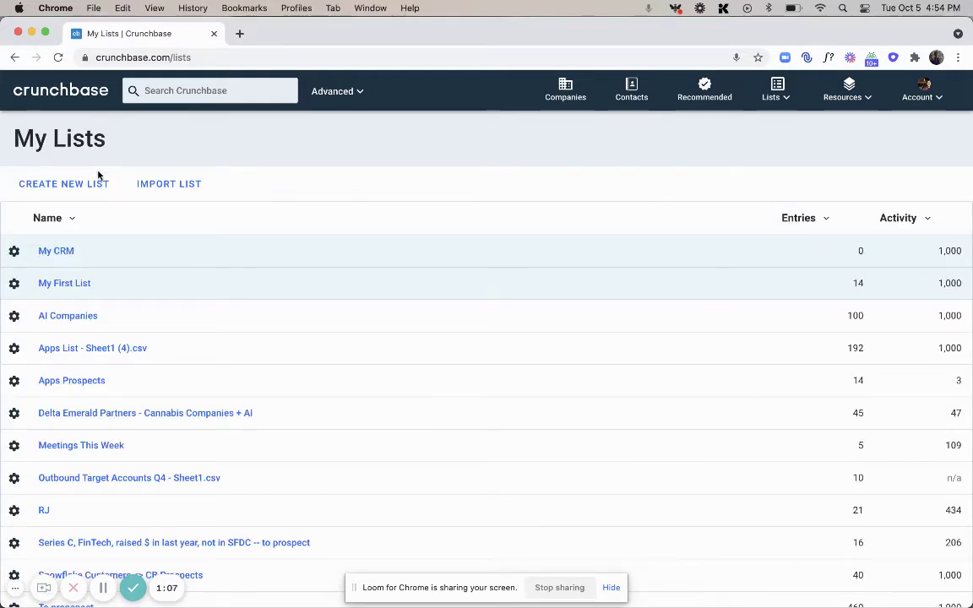
Open the Outbound Target Accounts Q4 - Sheet1.csv list on its Companies (10) tab.
scroll(223, 361, "down", 1)
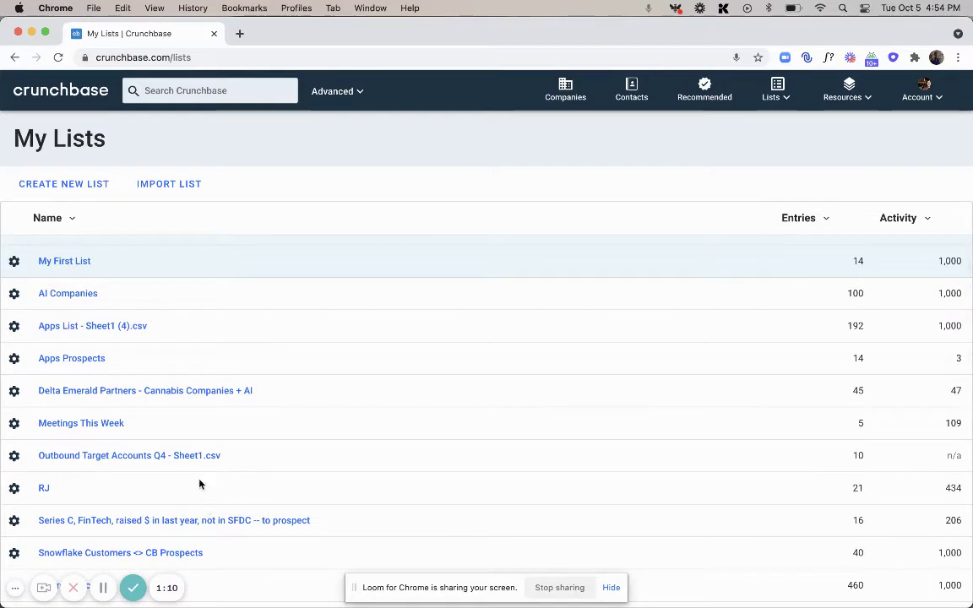
left_click(174, 457)
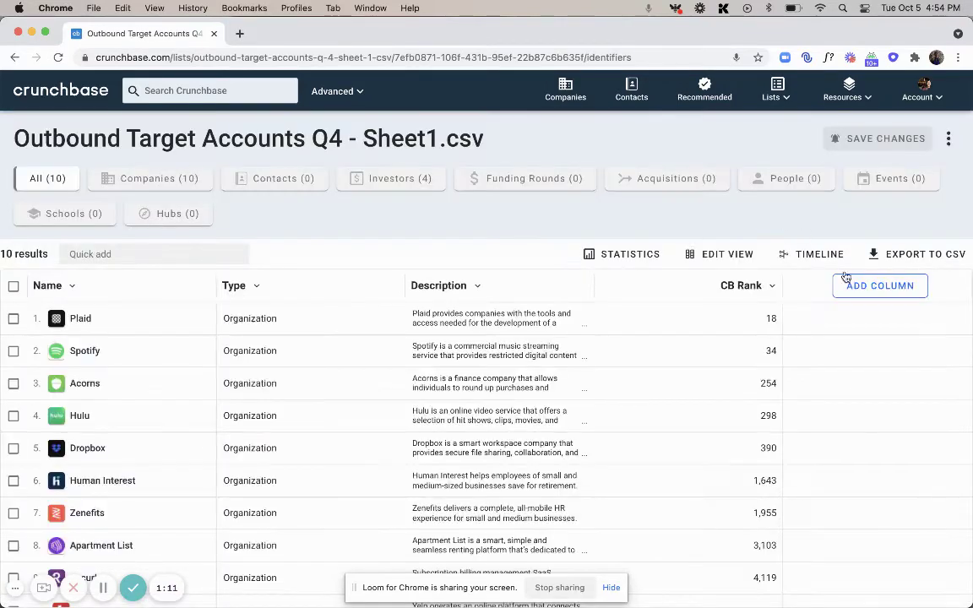
left_click(161, 181)
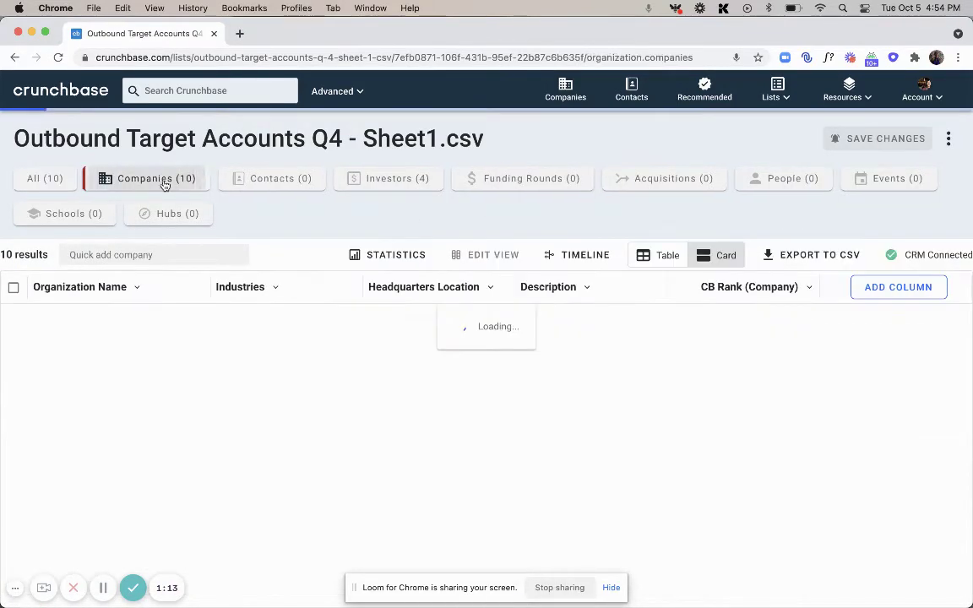
Find 'number of funding' in Edit View and apply the Funding > Number of Funding Rounds column.
left_click(862, 287)
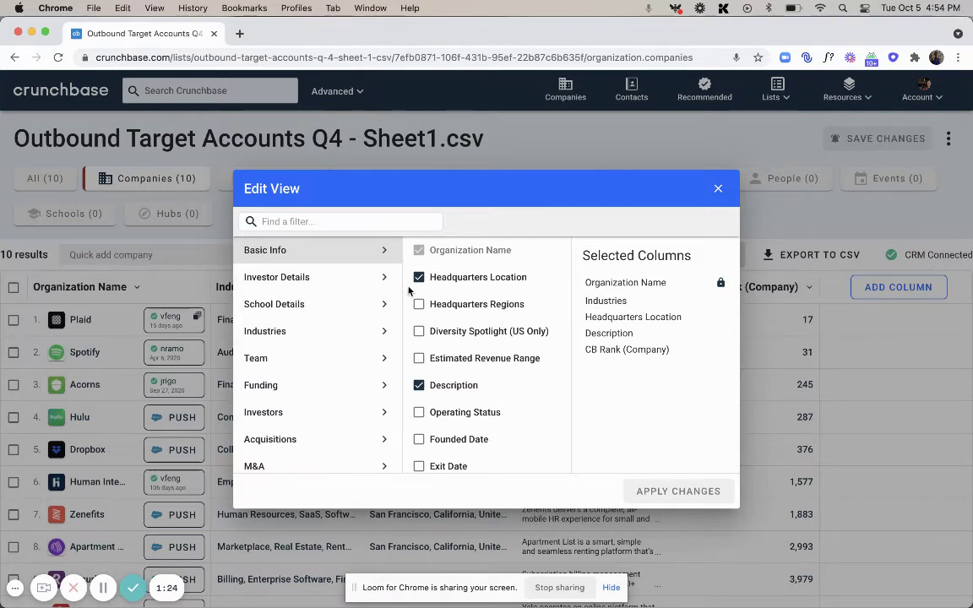
mouse_move(313, 332)
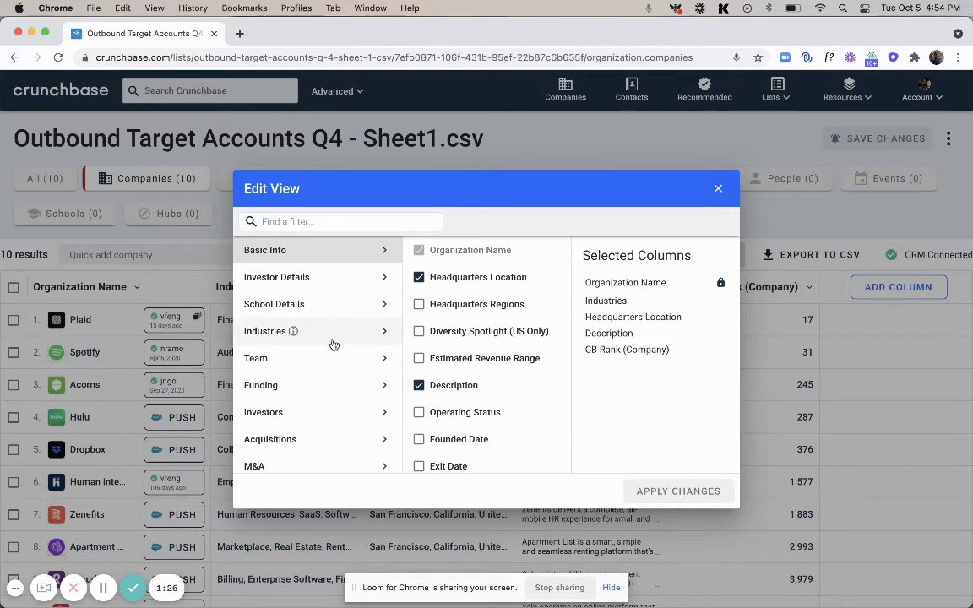
left_click(385, 220)
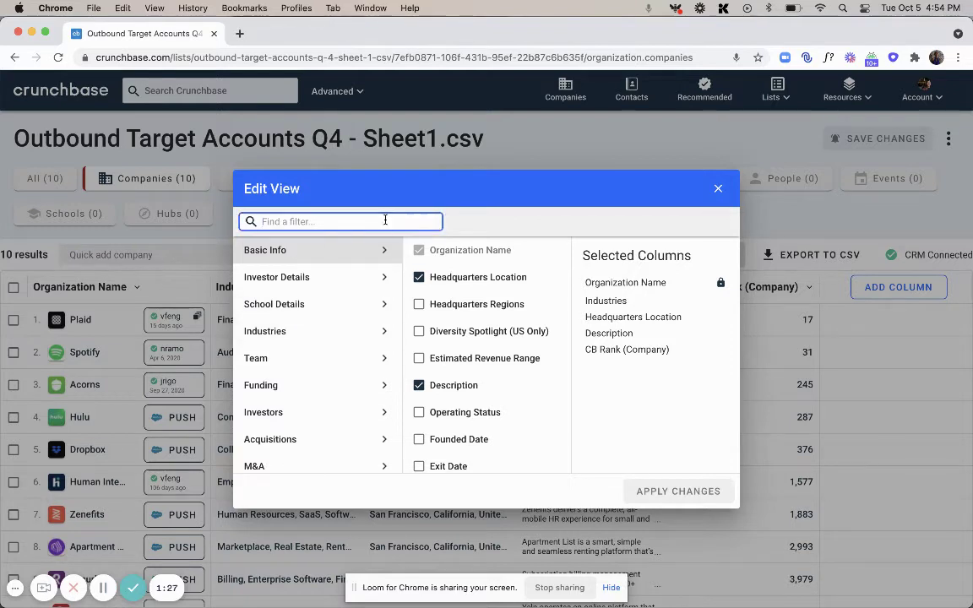
type("number ")
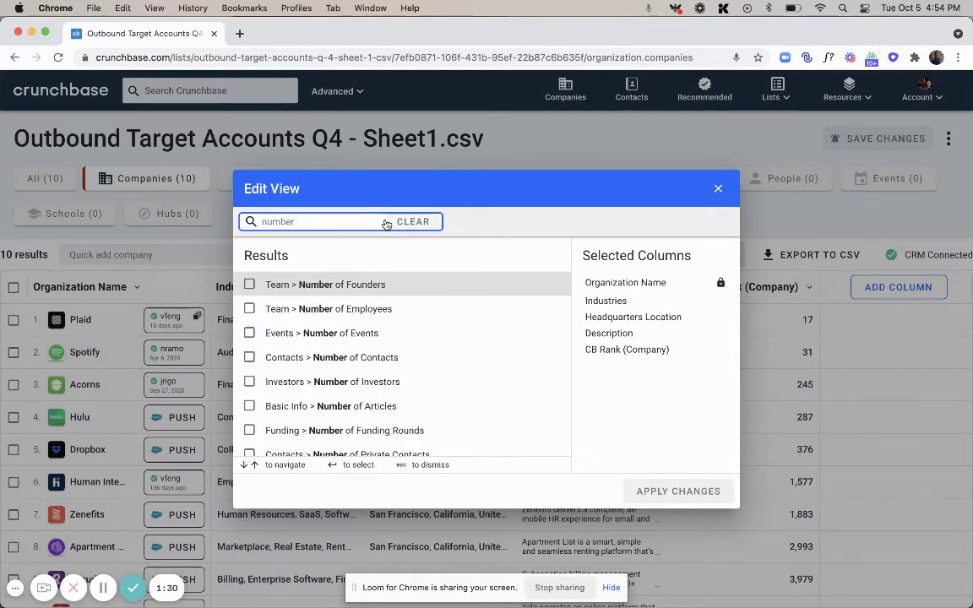
type("of fudn")
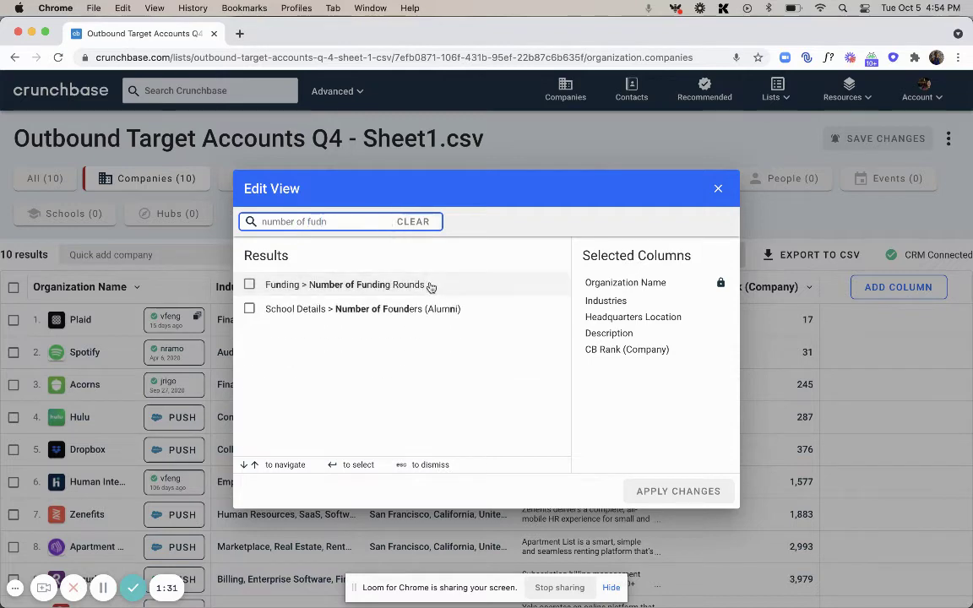
left_click(427, 285)
left_click(674, 491)
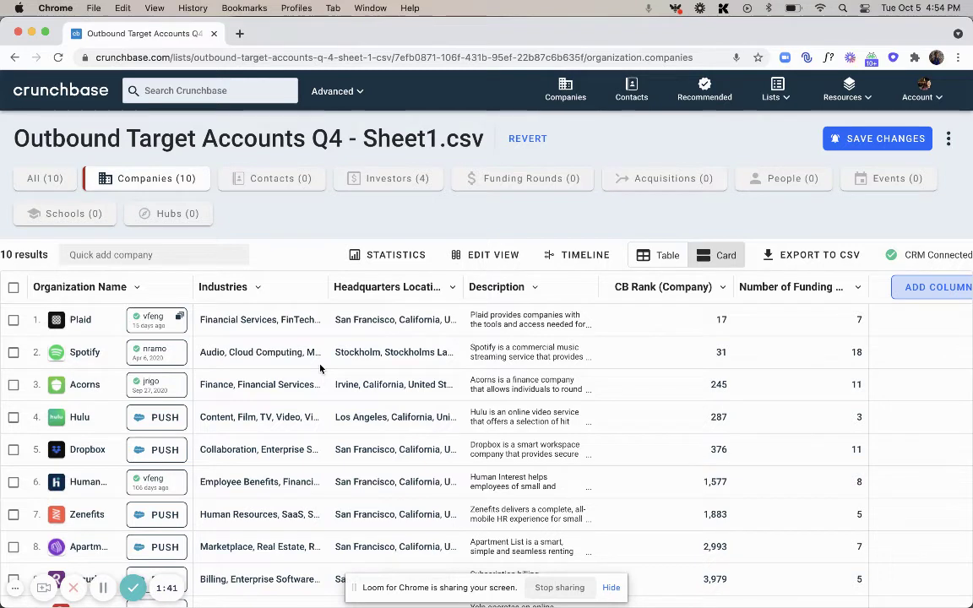
left_click(156, 326)
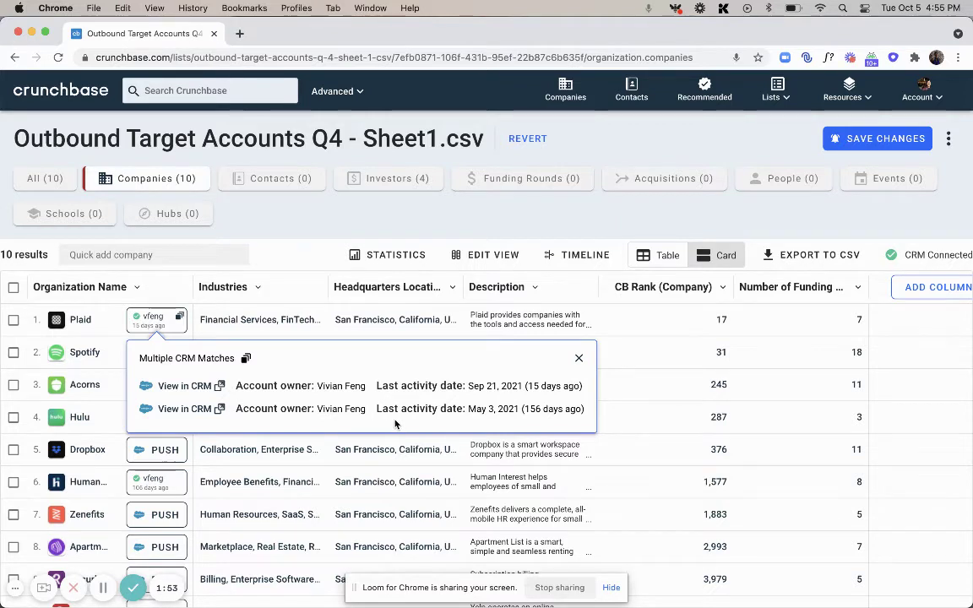
left_click(493, 312)
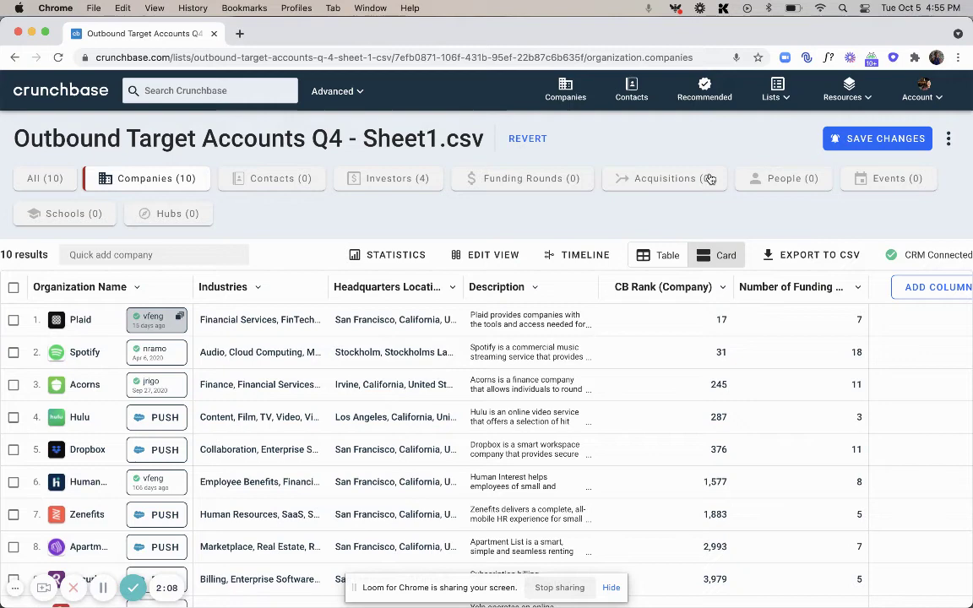
Save the list's view and enable Daily alerts for acquisitions, funds raised, news, funding rounds and IPO.
left_click(878, 138)
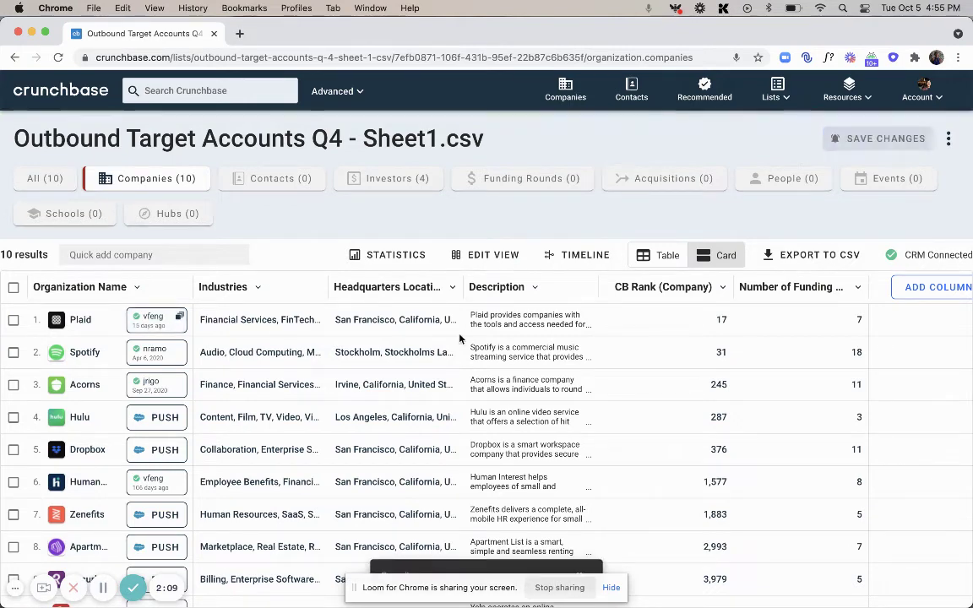
left_click(949, 139)
left_click(912, 163)
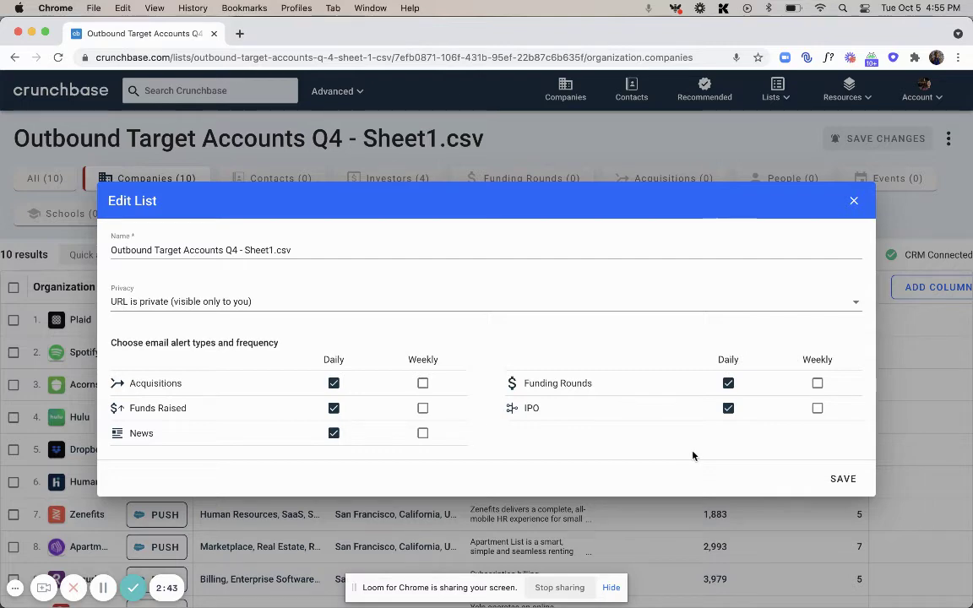
left_click(843, 480)
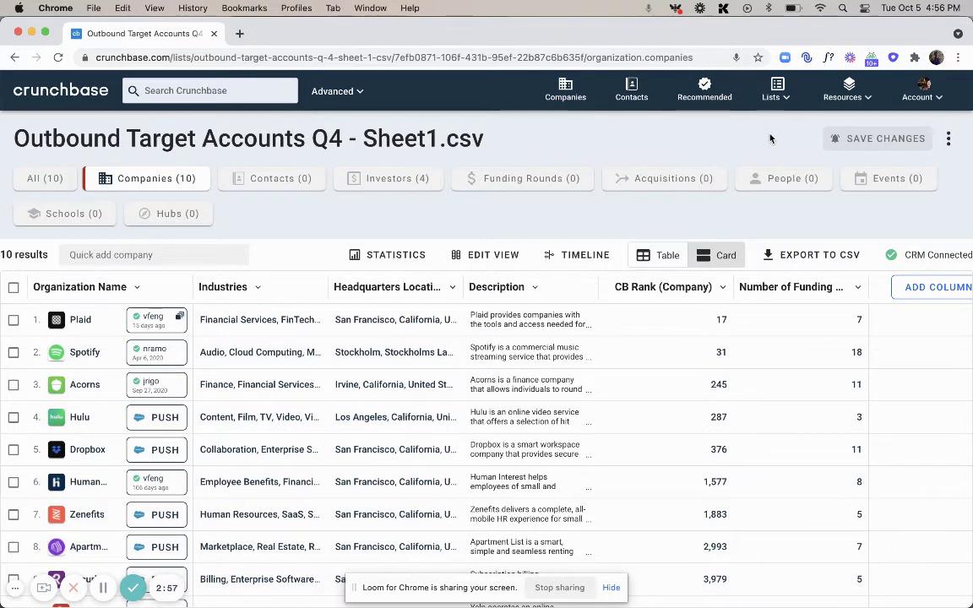
left_click(85, 87)
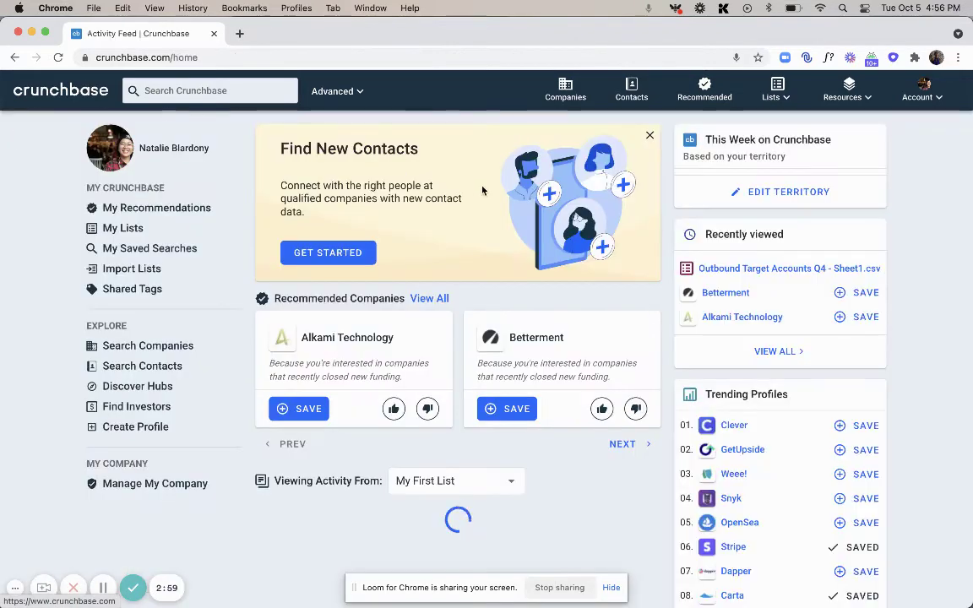
left_click(548, 350)
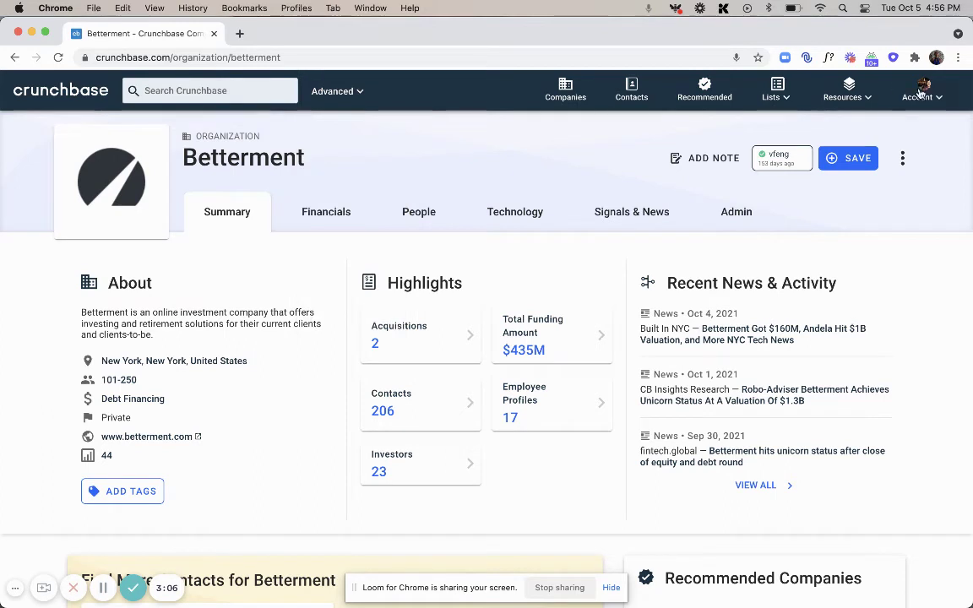
mouse_move(923, 90)
left_click(908, 241)
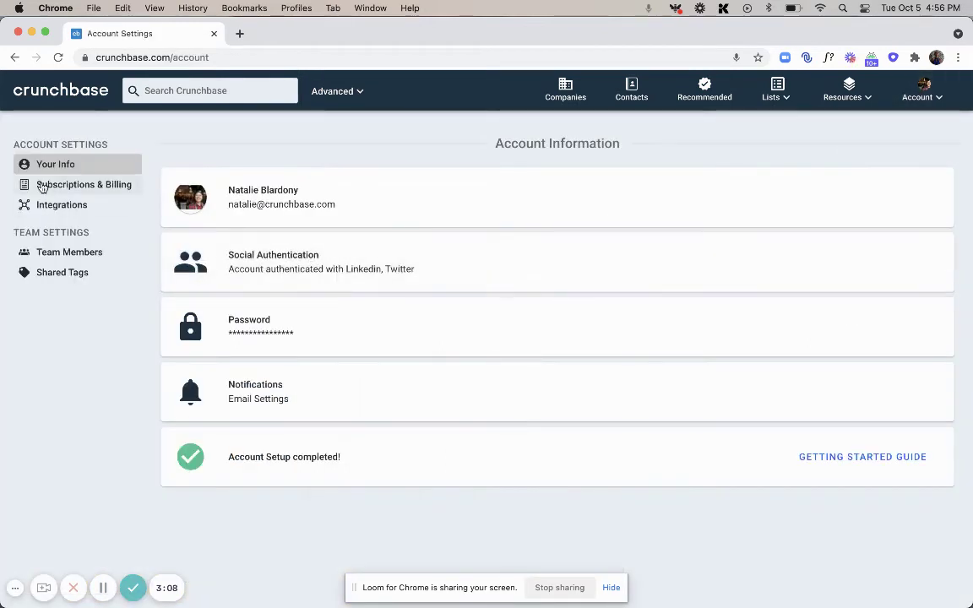
left_click(40, 206)
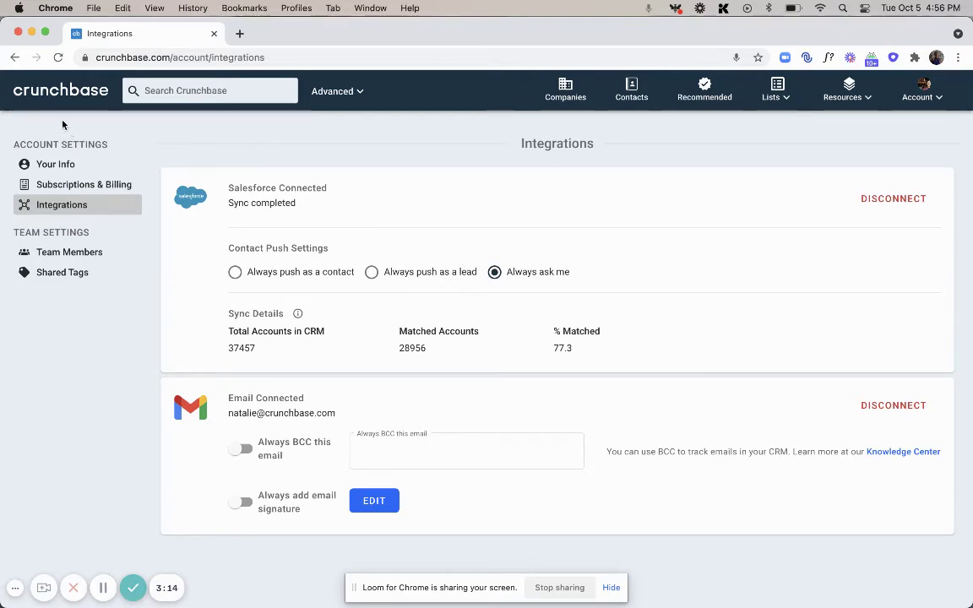
left_click(63, 94)
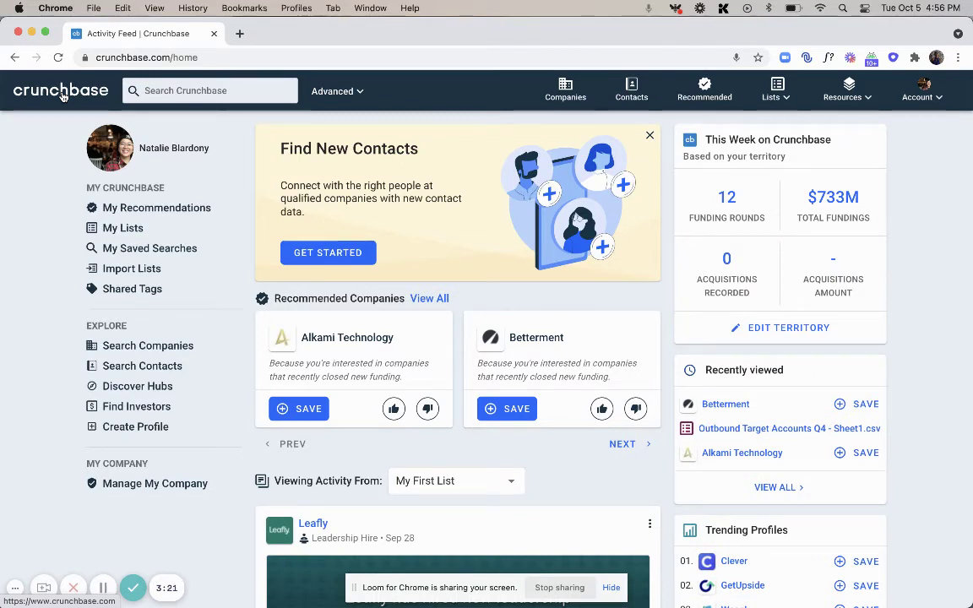
left_click(541, 337)
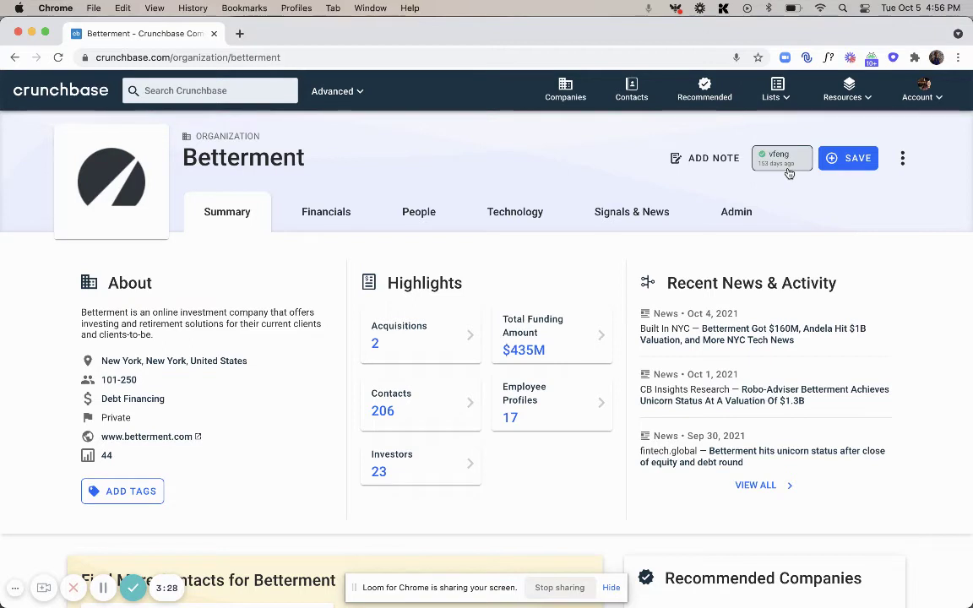
Open the empty My CRM list from All Lists on its All tab.
left_click(790, 99)
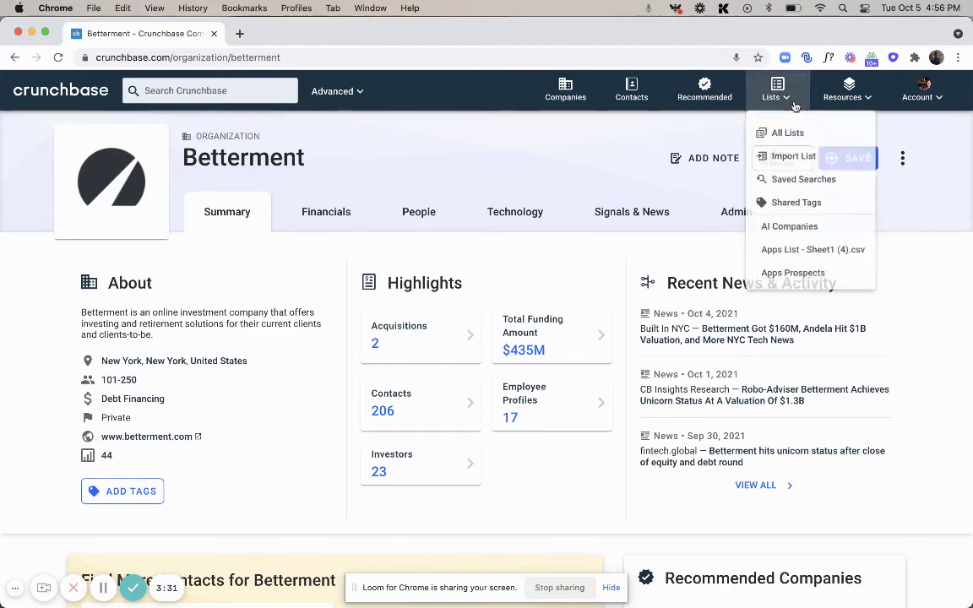
left_click(799, 133)
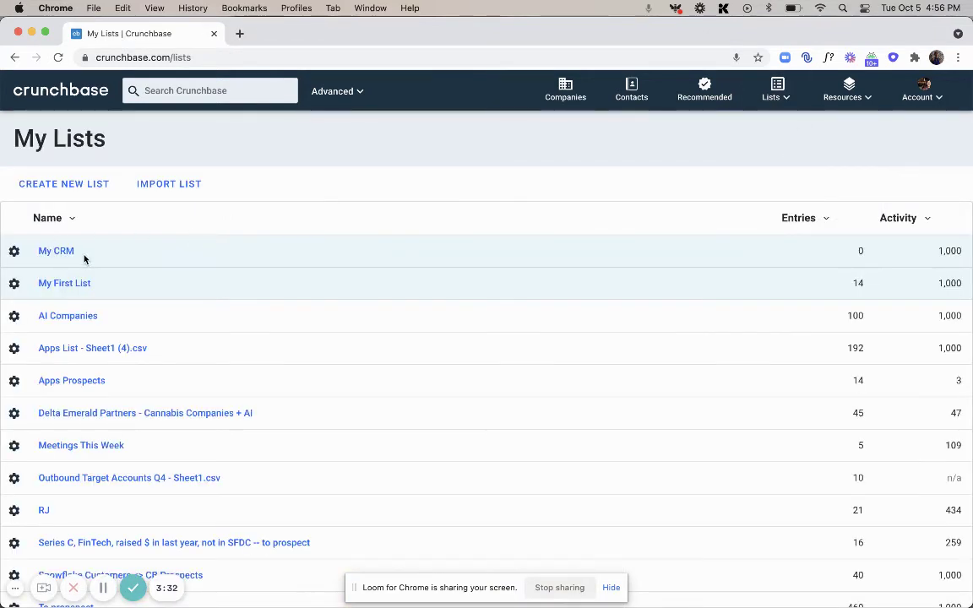
left_click(65, 253)
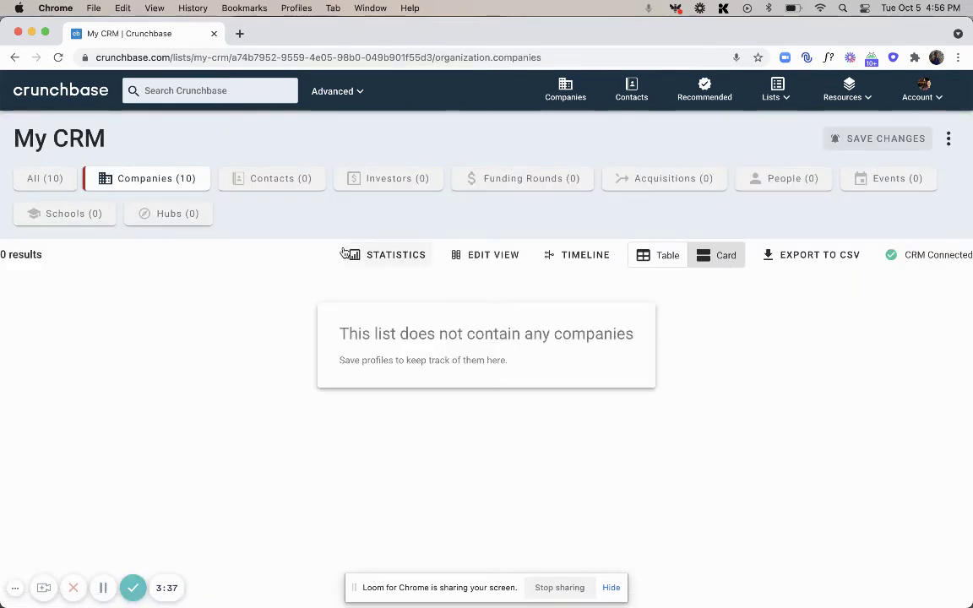
left_click(66, 180)
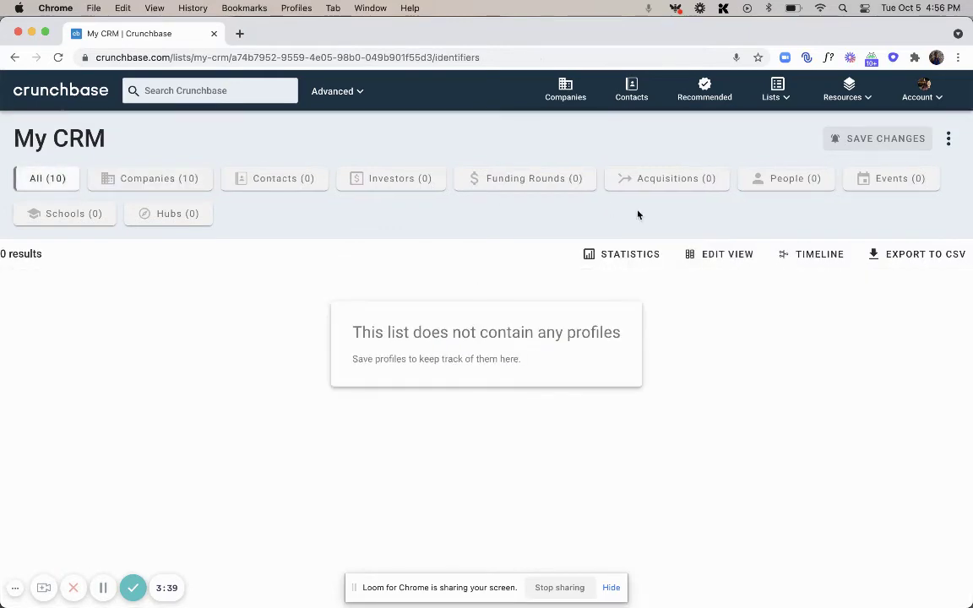
Review My CRM's weekly alert settings without changes, then return to the home feed.
left_click(948, 138)
left_click(938, 165)
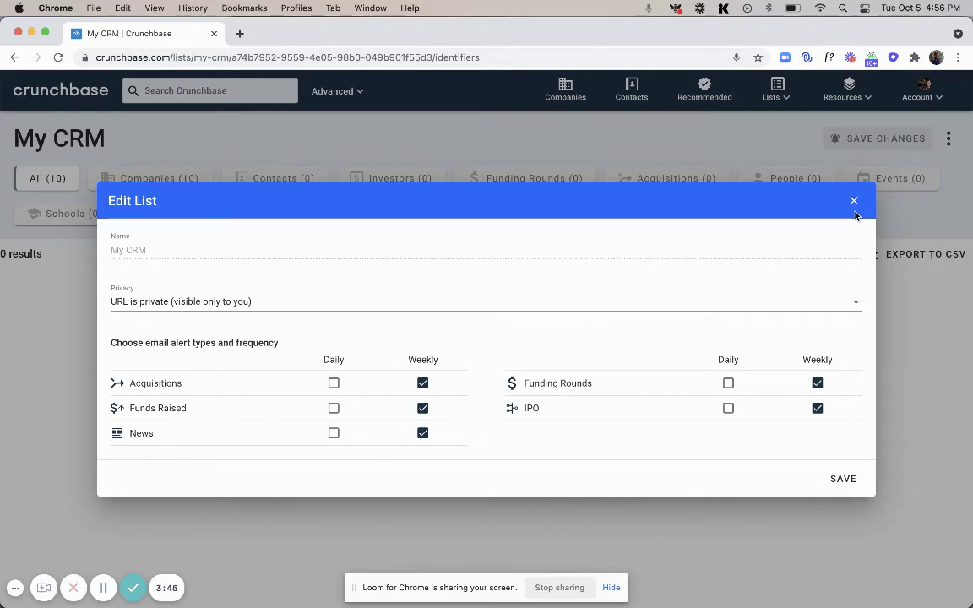
left_click(856, 208)
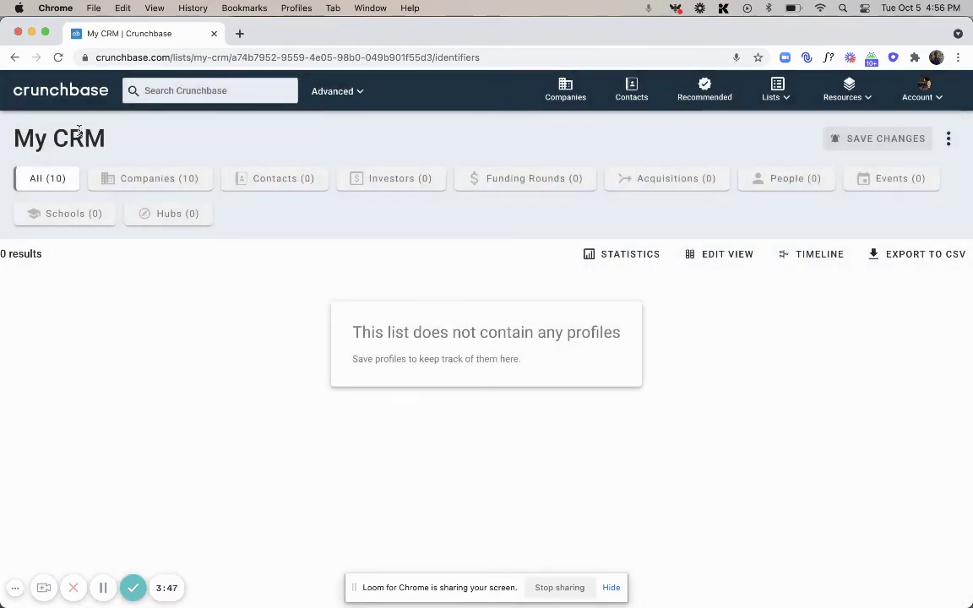
left_click(58, 93)
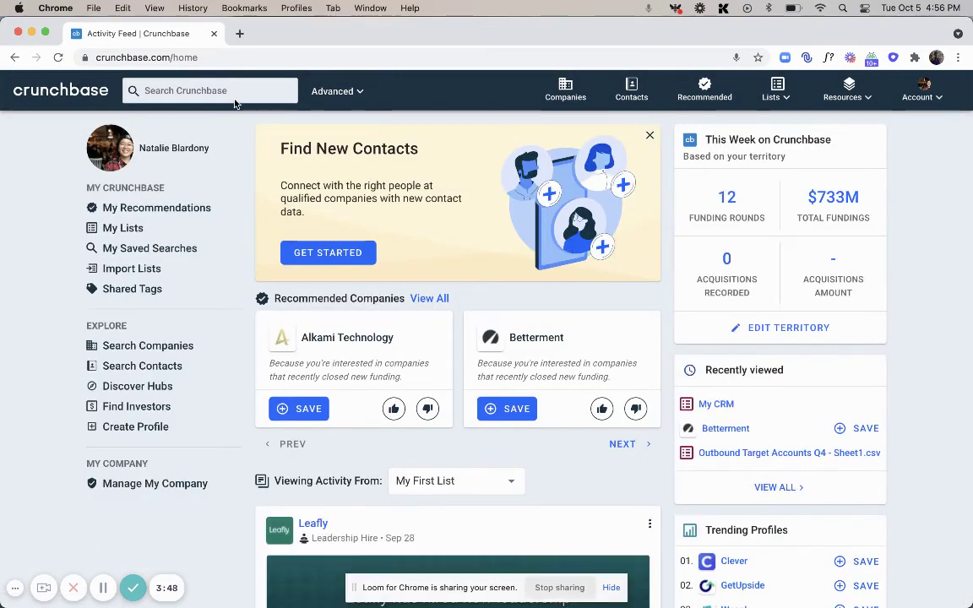
Reopen Search Companies from the Advanced dropdown, still filtered to 1,252 territory companies.
left_click(230, 91)
left_click(340, 93)
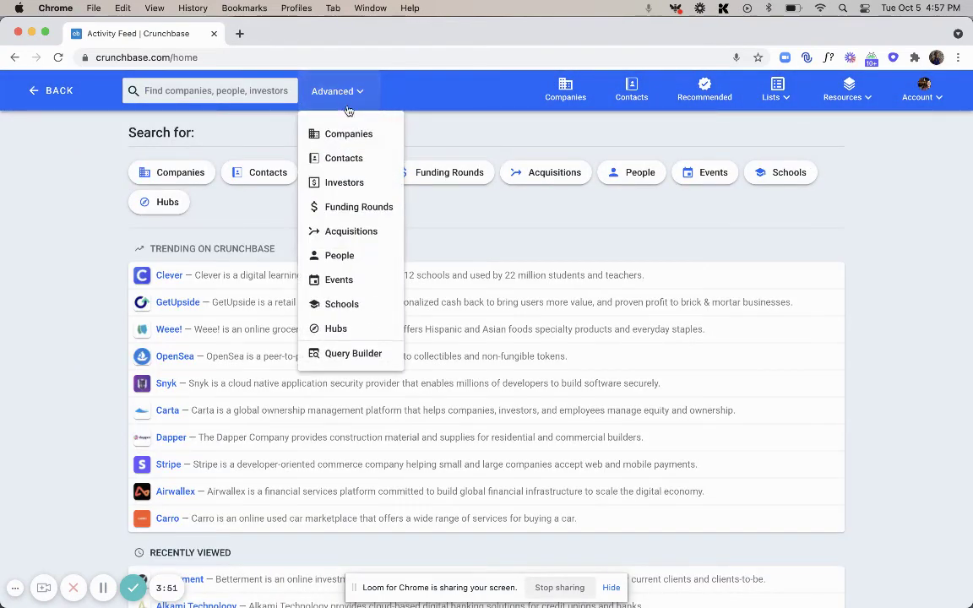
left_click(364, 135)
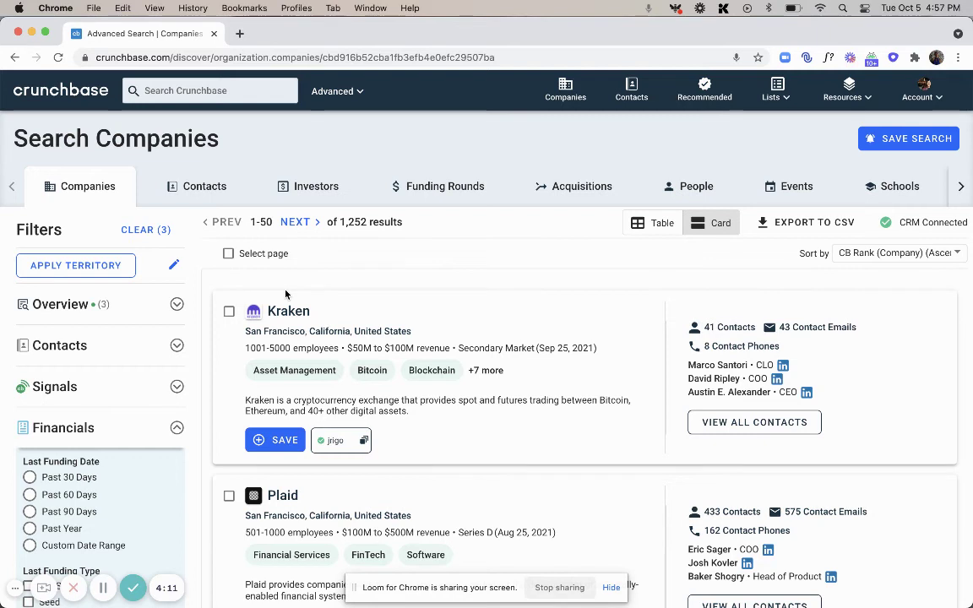
Select the first 1,000 of the 1,252 filtered companies and export them as a companies CSV.
left_click(229, 254)
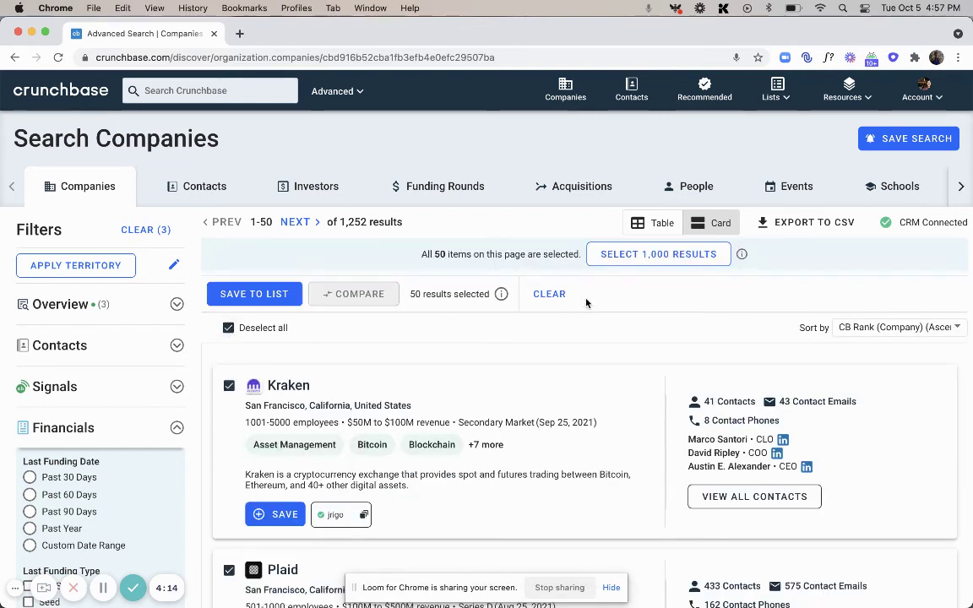
left_click(719, 255)
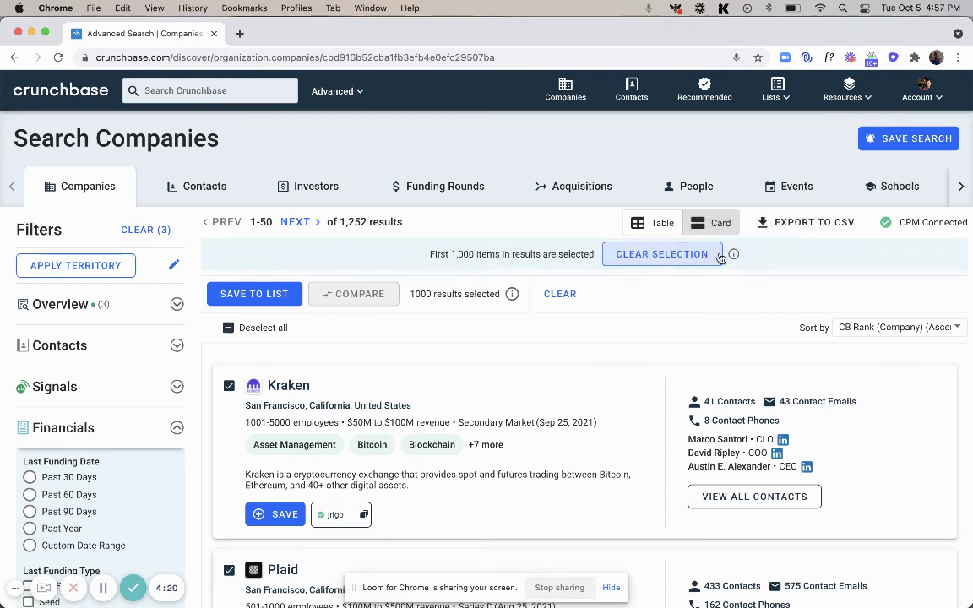
left_click(818, 222)
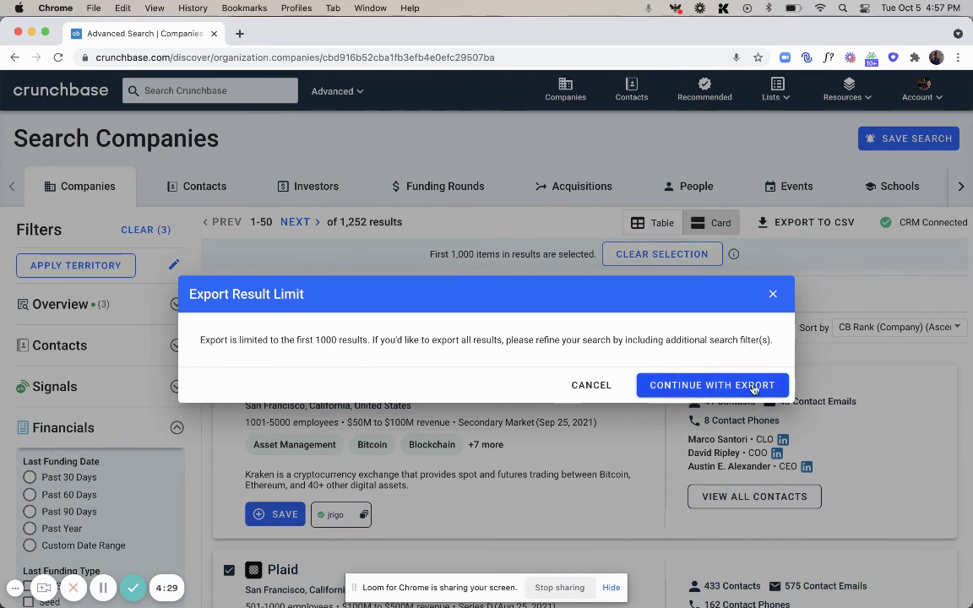
left_click(754, 388)
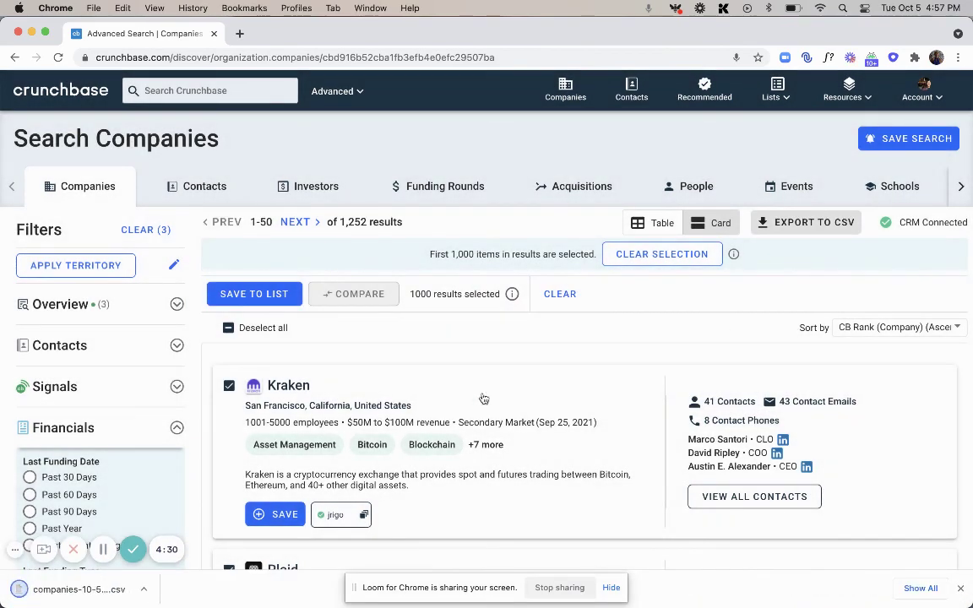